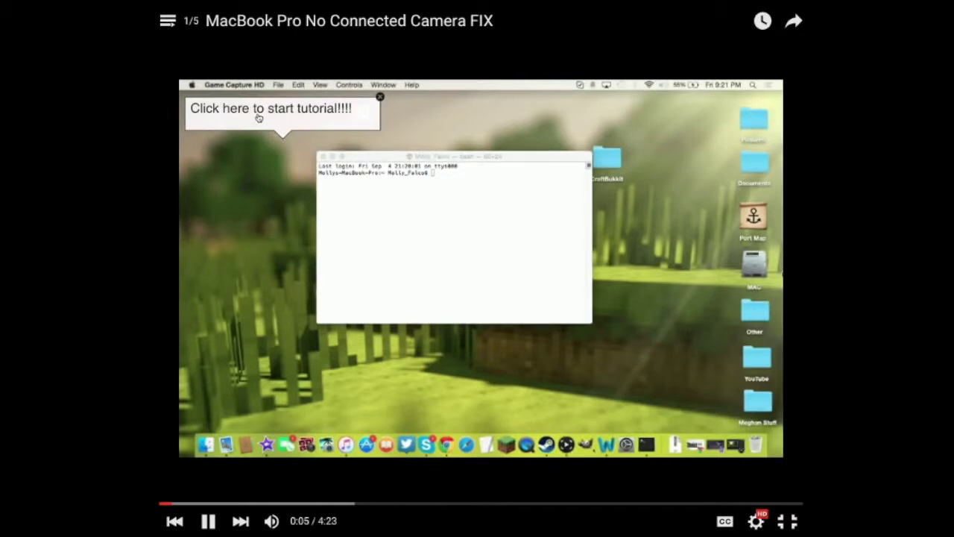
# - Follow the 'Click here to start tutorial!!!!' bubble on the playing video to reach 2:27
pyautogui.click(258, 117)
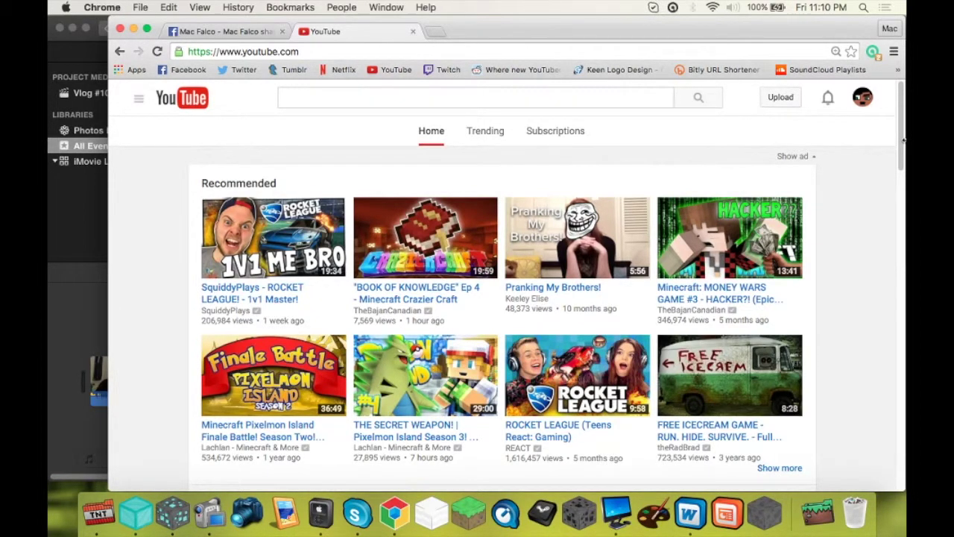
# - Go from the account menu into Creator Studio and open the Video Manager uploads list
pyautogui.click(863, 100)
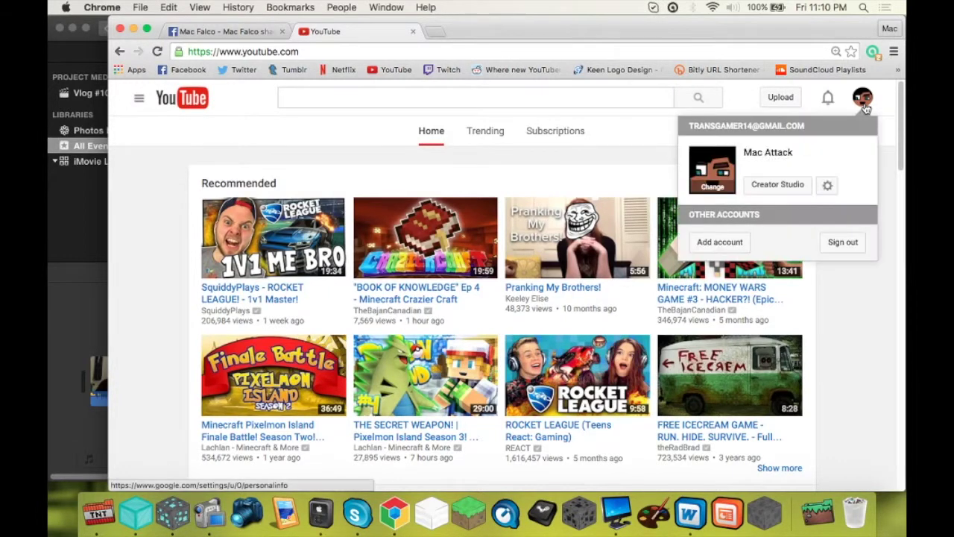
pyautogui.click(776, 186)
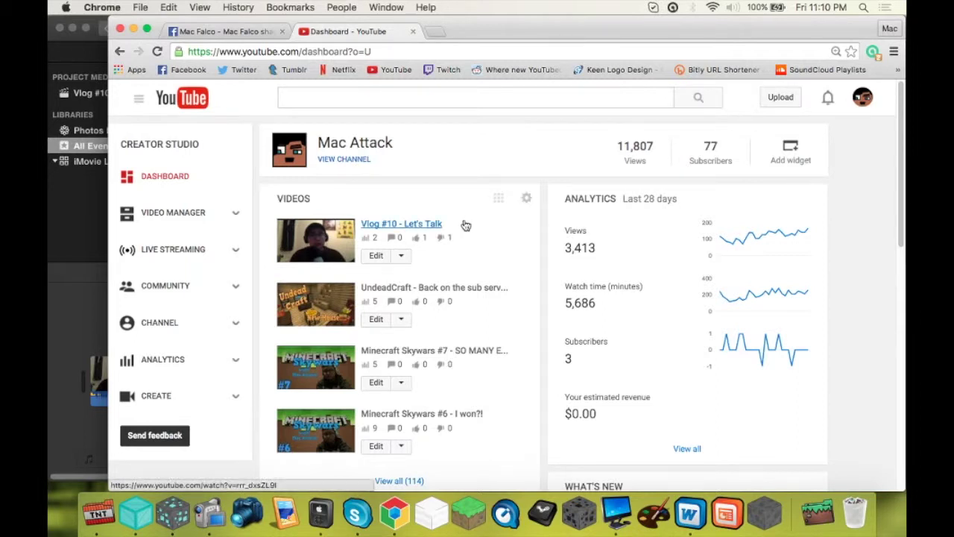
pyautogui.click(231, 215)
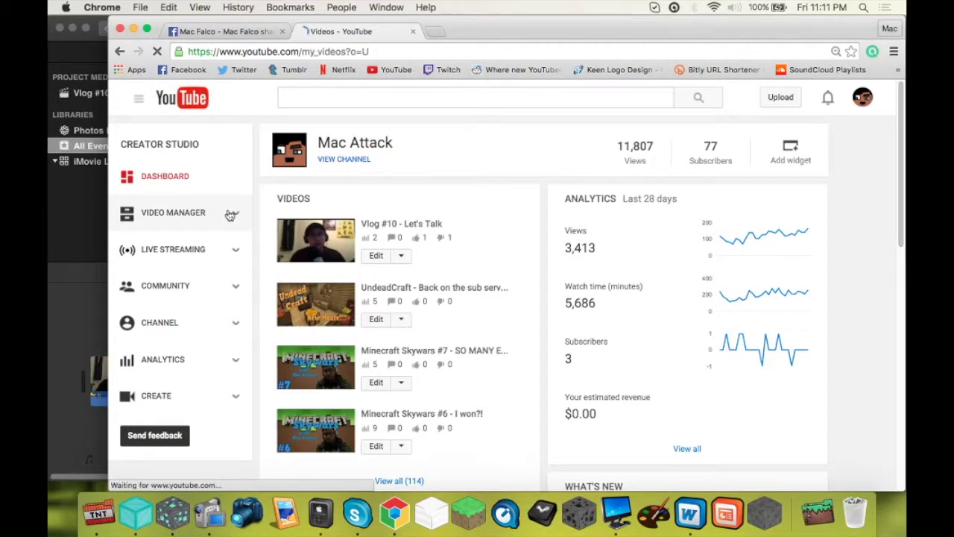
# - Go to page 2 of the uploads and start editing 'MacBook Pro No Connected Camera FIX'
pyautogui.scroll(-20, 458, 305)
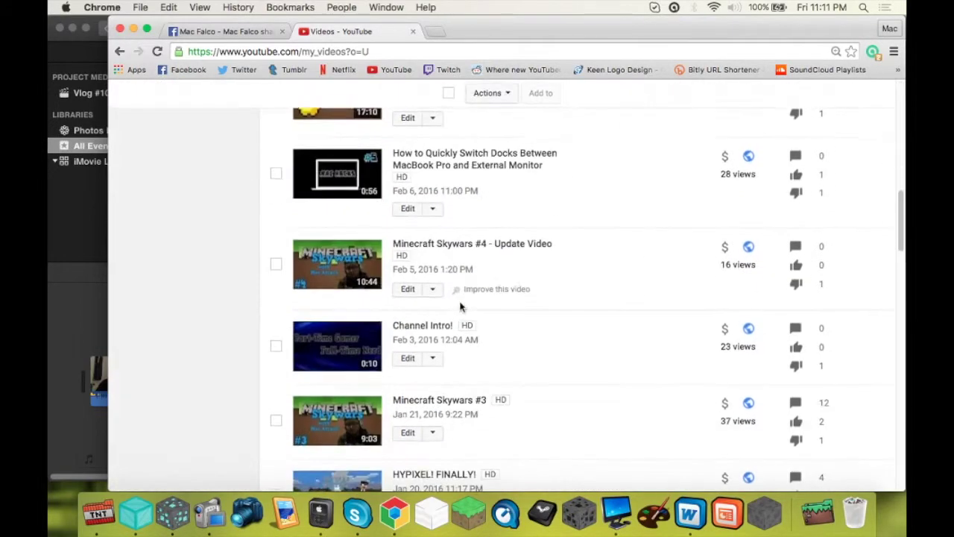
pyautogui.scroll(-20, 458, 305)
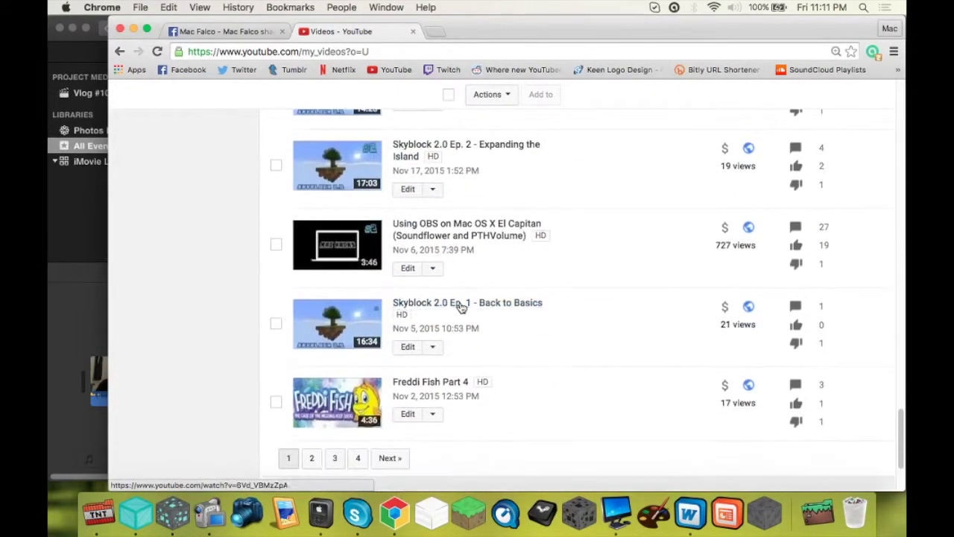
pyautogui.click(314, 330)
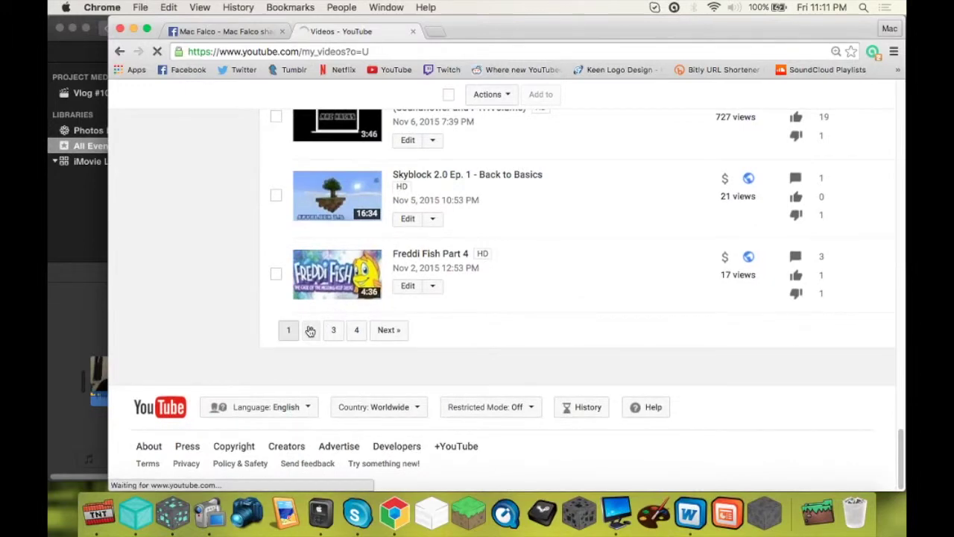
pyautogui.scroll(-20, 370, 234)
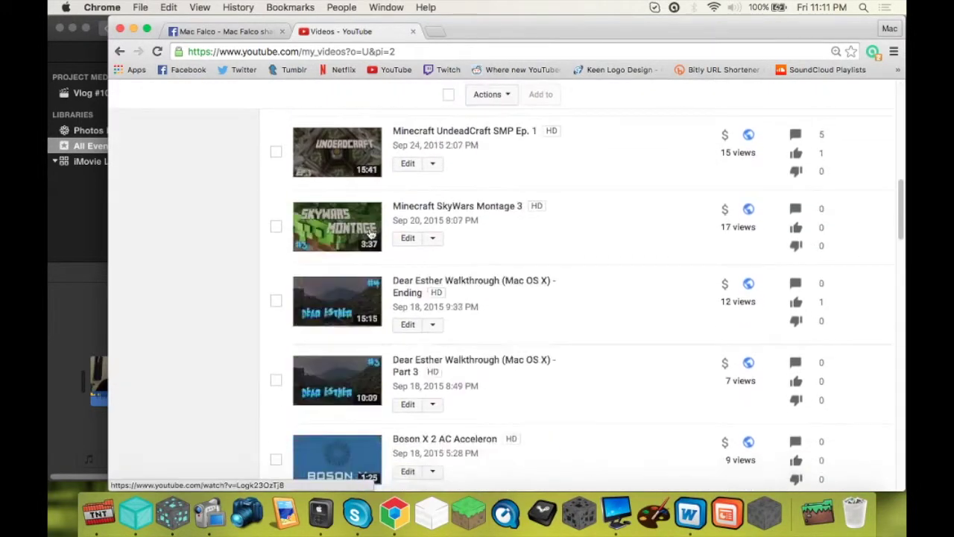
pyautogui.scroll(-10, 370, 234)
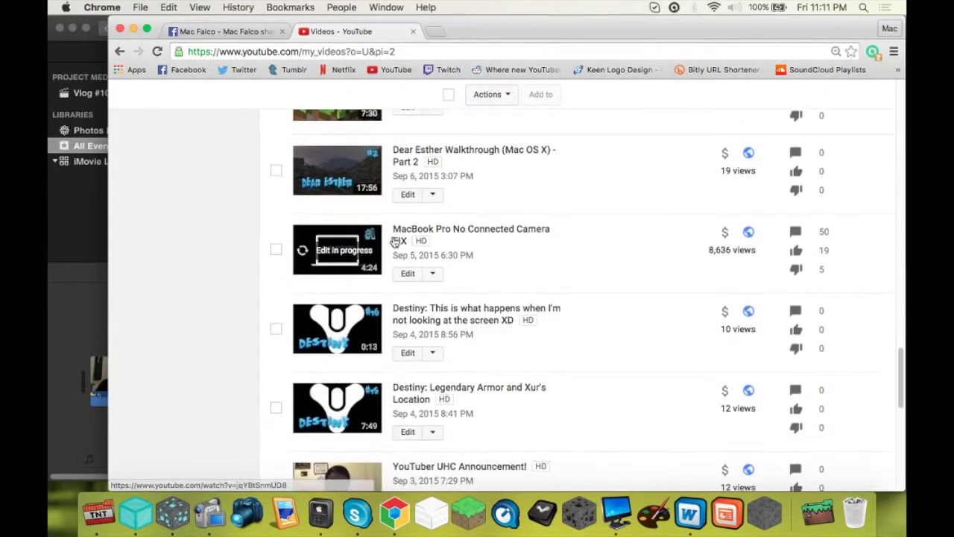
pyautogui.click(333, 257)
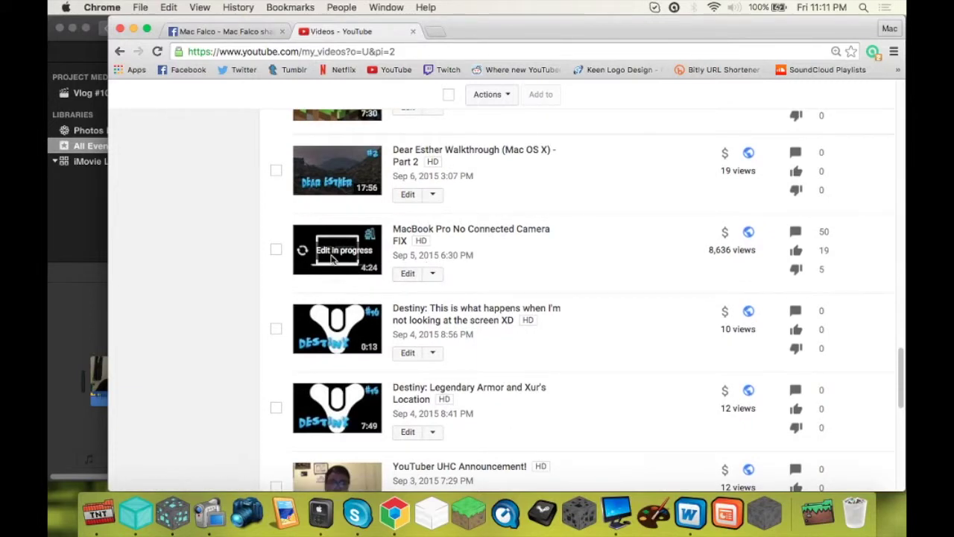
# - On the MacBook Pro video's Annotations tab, confirm none exist and add a speech bubble
pyautogui.click(407, 274)
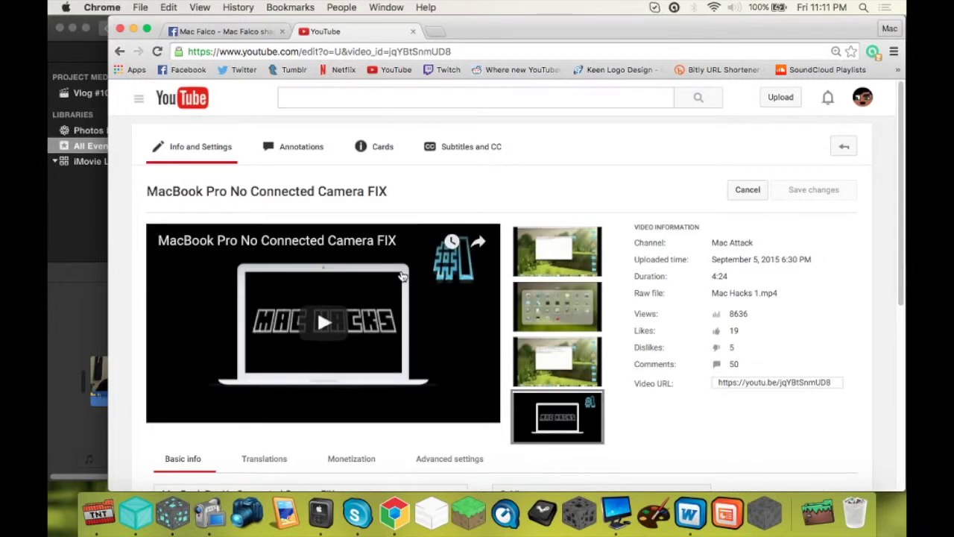
pyautogui.click(330, 150)
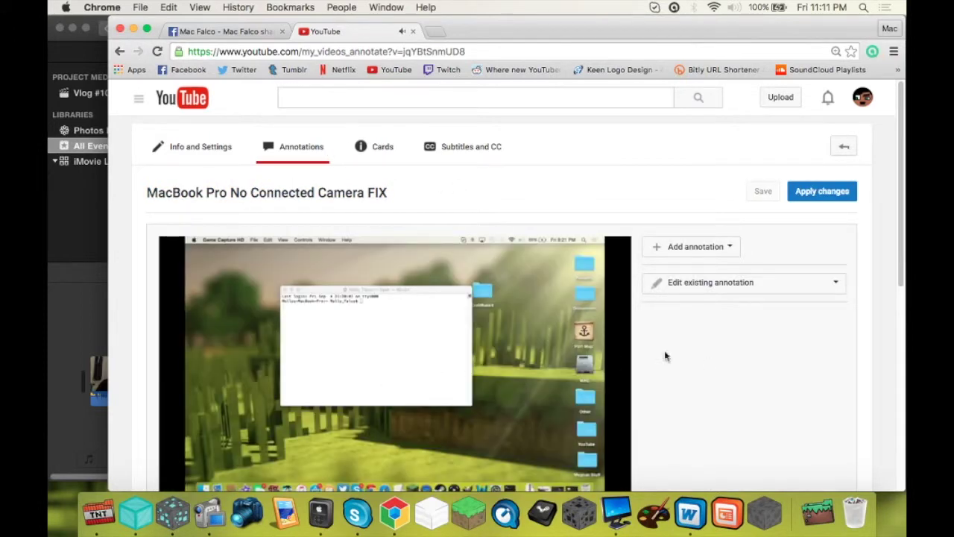
pyautogui.click(688, 291)
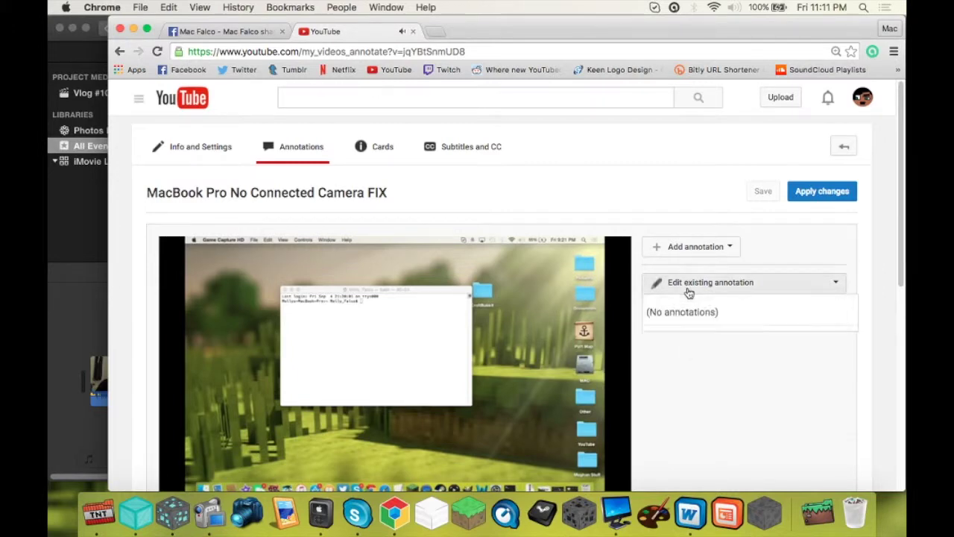
pyautogui.click(690, 249)
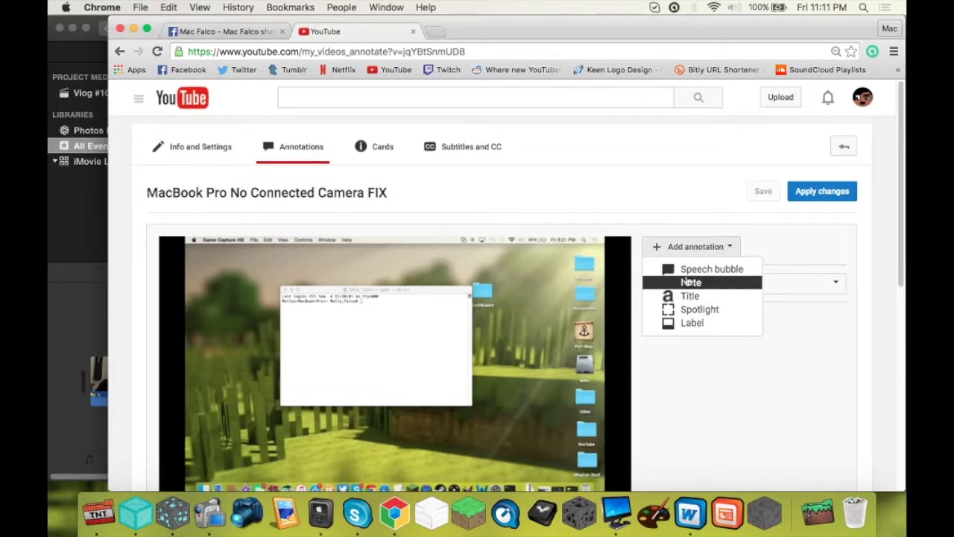
pyautogui.click(687, 271)
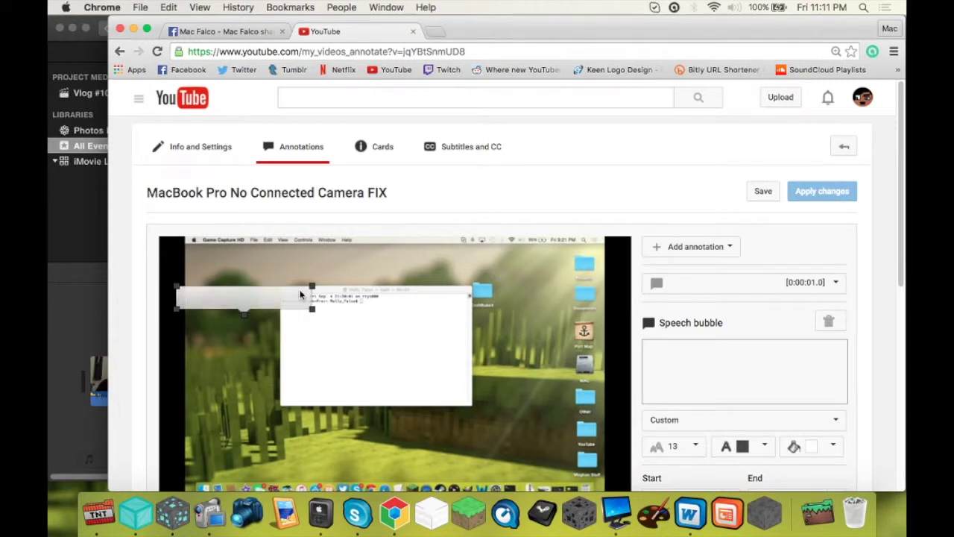
# - Move the bubble to the video's top-left, enter 'Click here to start tutorial!!!!', and save it
pyautogui.moveTo(288, 306); pyautogui.dragTo(301, 270)
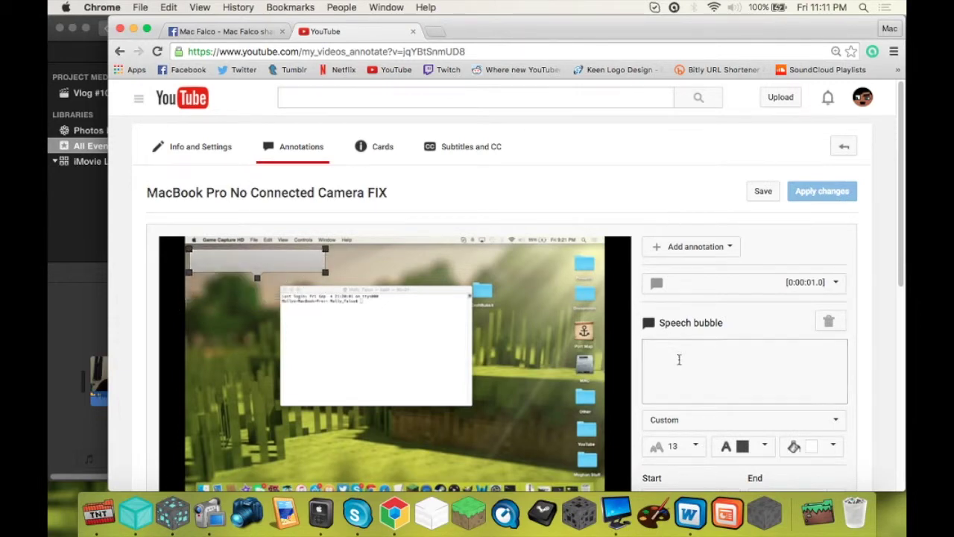
pyautogui.click(696, 383)
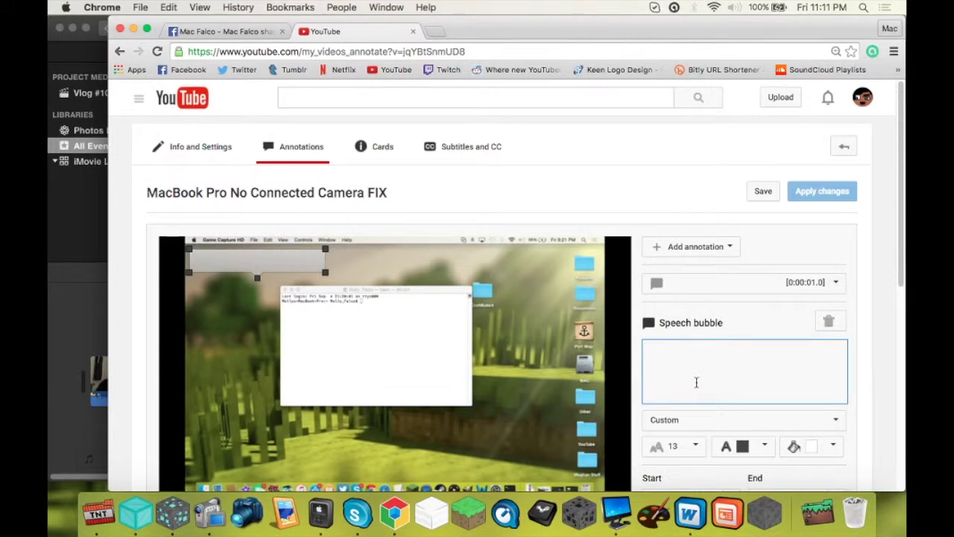
pyautogui.write('Click')
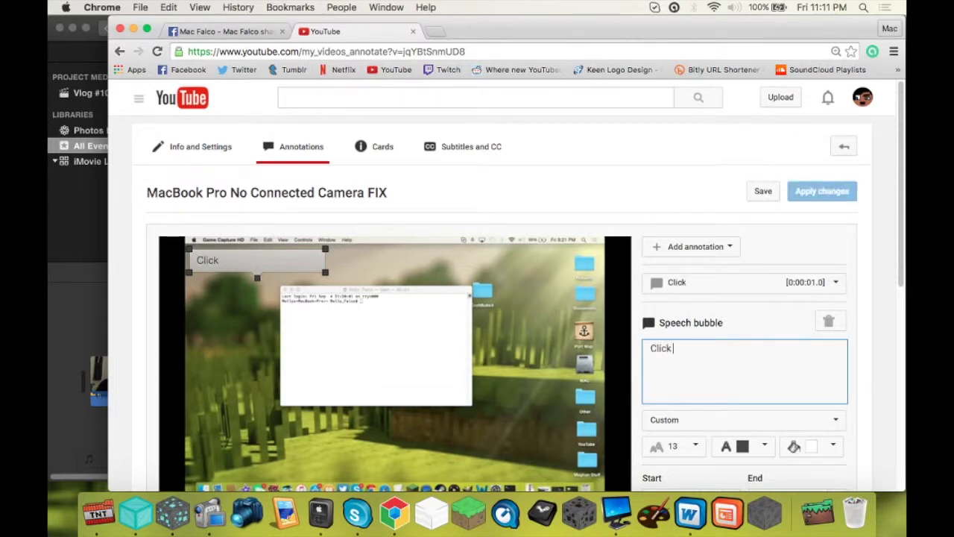
pyautogui.write(' here to start ')
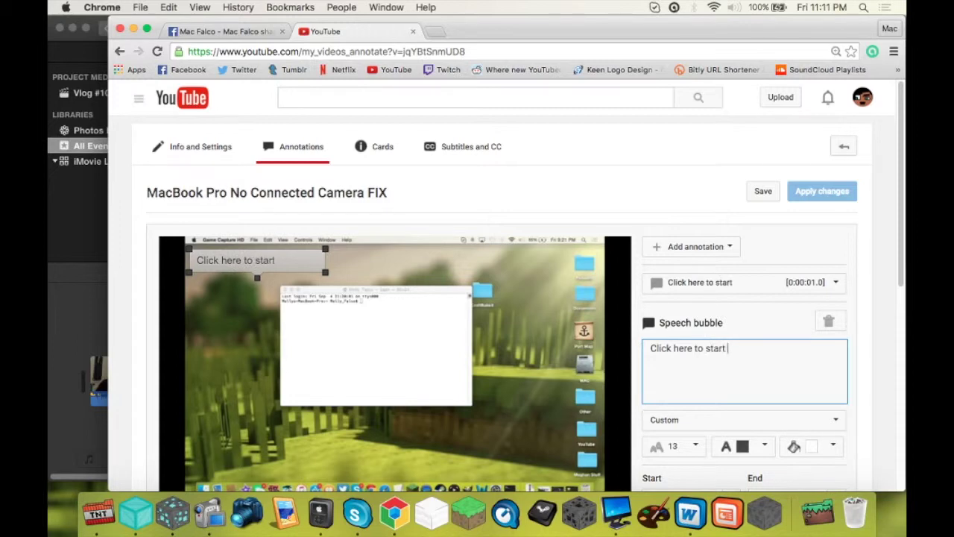
pyautogui.write('tutorial!!!!')
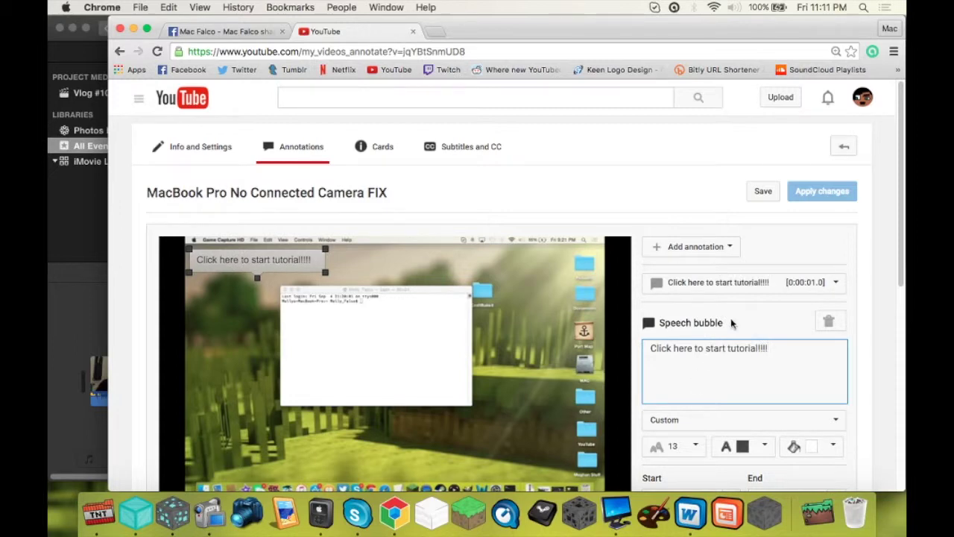
pyautogui.scroll(-5, 811, 342)
pyautogui.scroll(3, 735, 323)
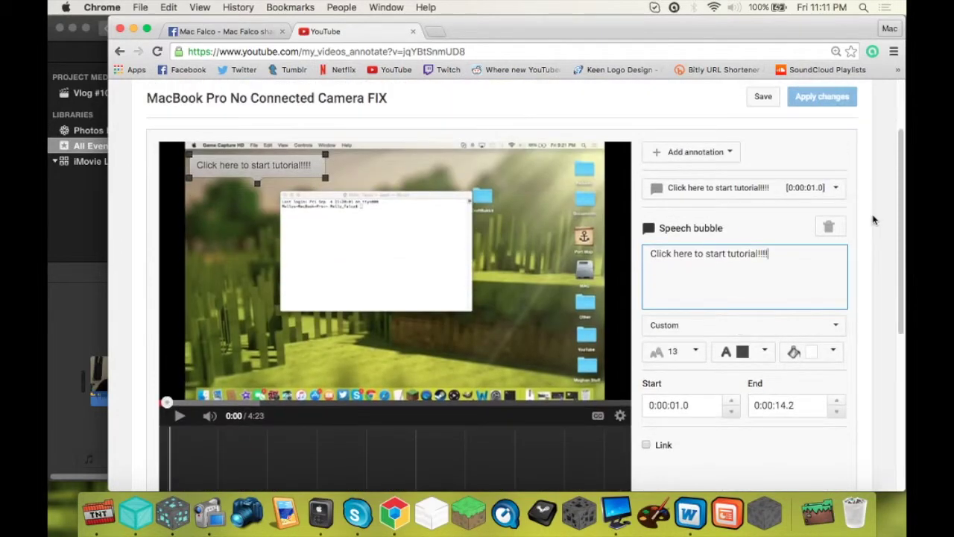
pyautogui.click(884, 266)
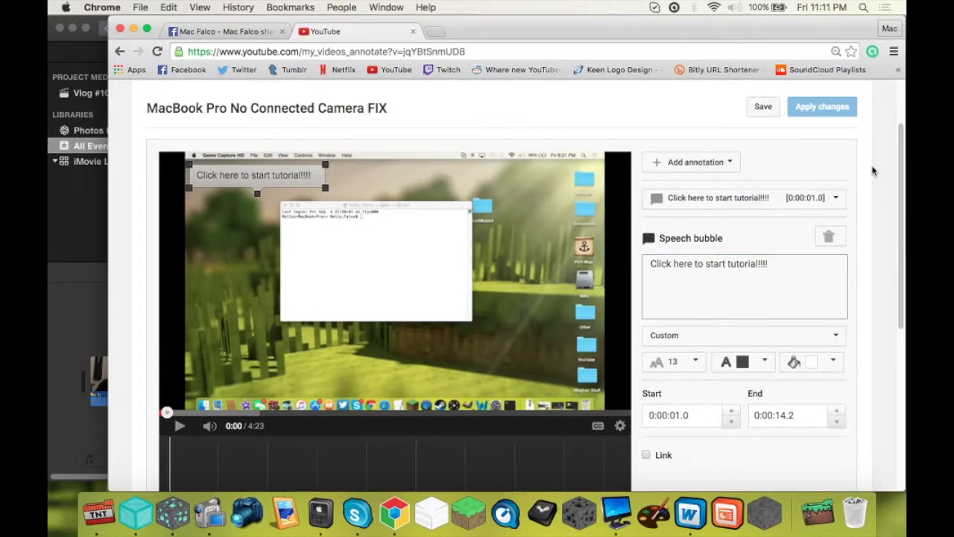
pyautogui.scroll(-5, 773, 241)
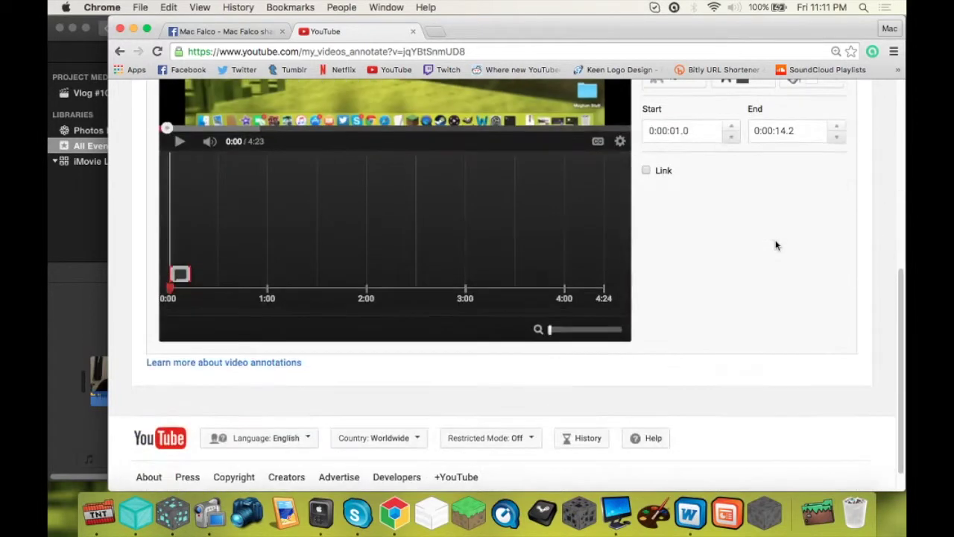
# - Change the speech bubble's end time from 0:00:14.2 to 0:02:26.0
pyautogui.scroll(2, 776, 245)
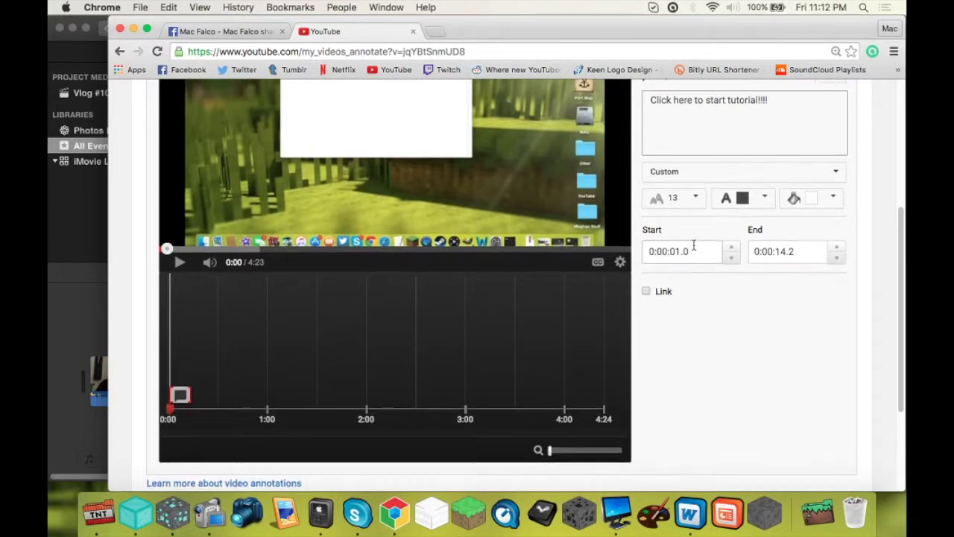
pyautogui.scroll(2, 693, 246)
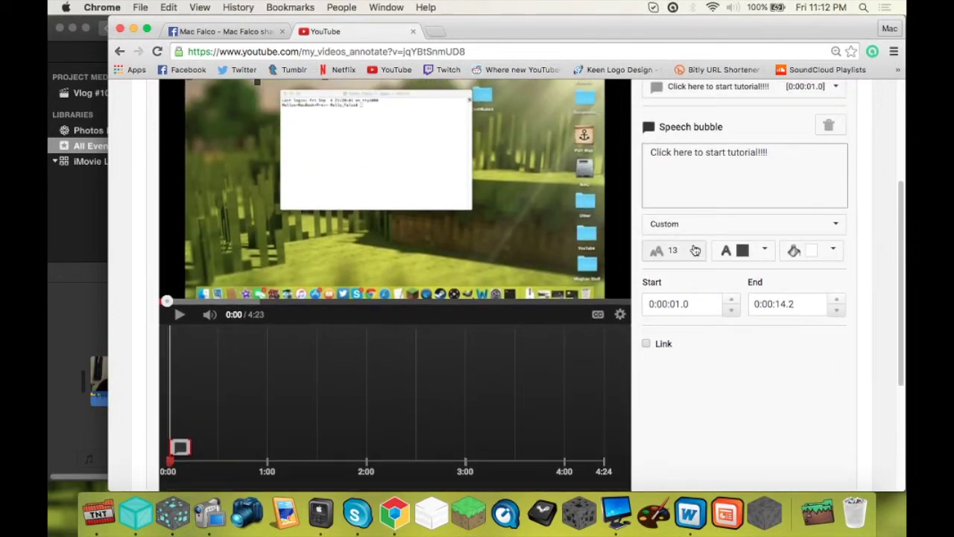
pyautogui.click(787, 306)
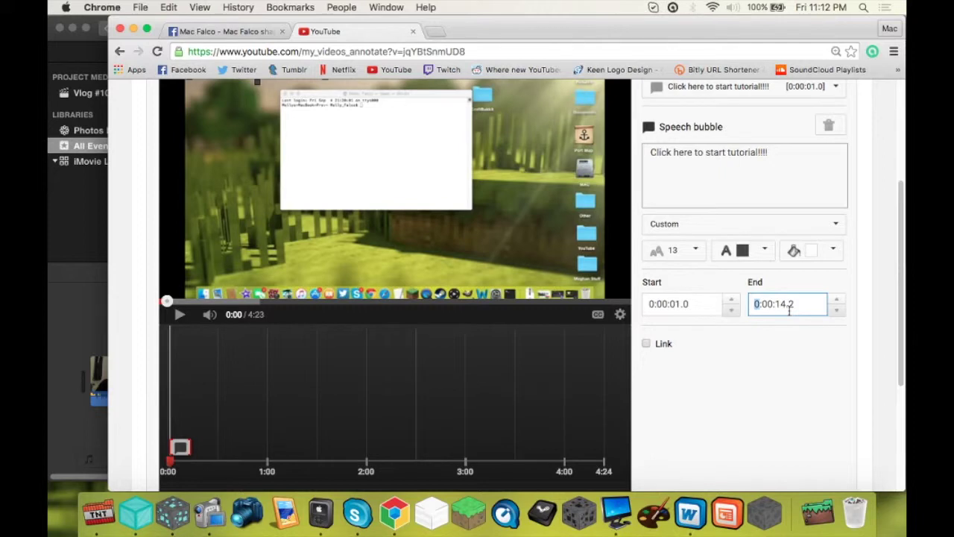
pyautogui.press('Right')
pyautogui.press('Right')
pyautogui.write('22')
pyautogui.press('Left')
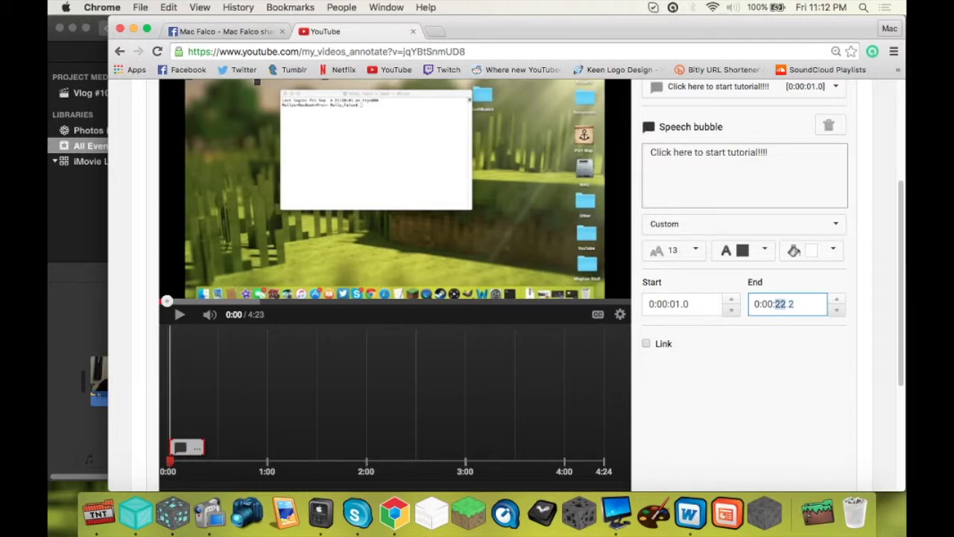
pyautogui.press('Left')
pyautogui.write('2')
pyautogui.press('Right')
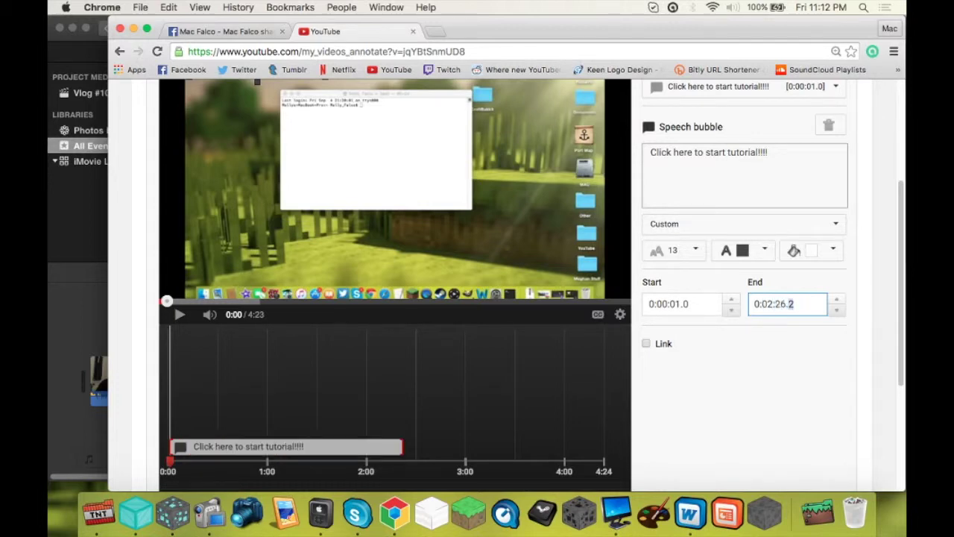
pyautogui.write('6')
pyautogui.press('Right')
pyautogui.write('0')
pyautogui.click(686, 394)
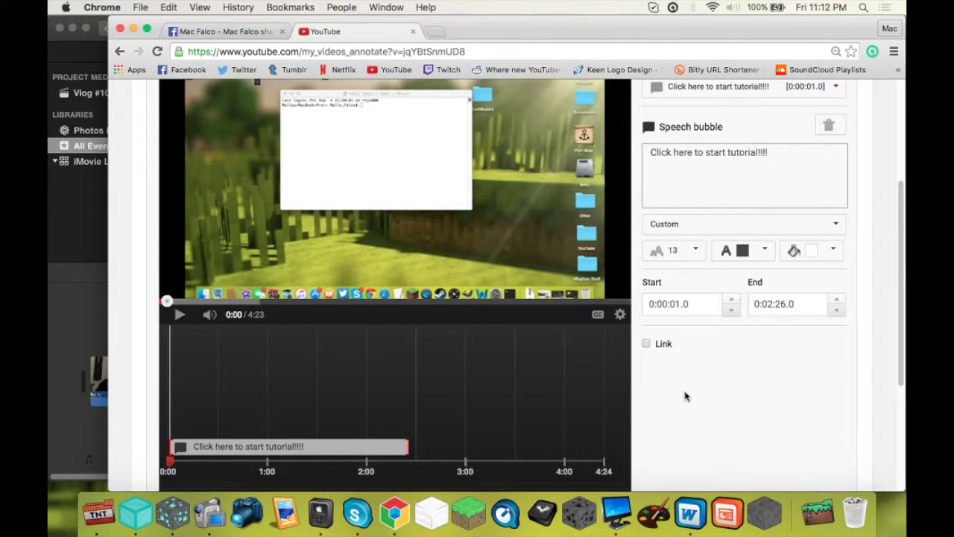
# - Turn on Video linking for the bubble and paste this video's watch URL as the link
pyautogui.click(645, 344)
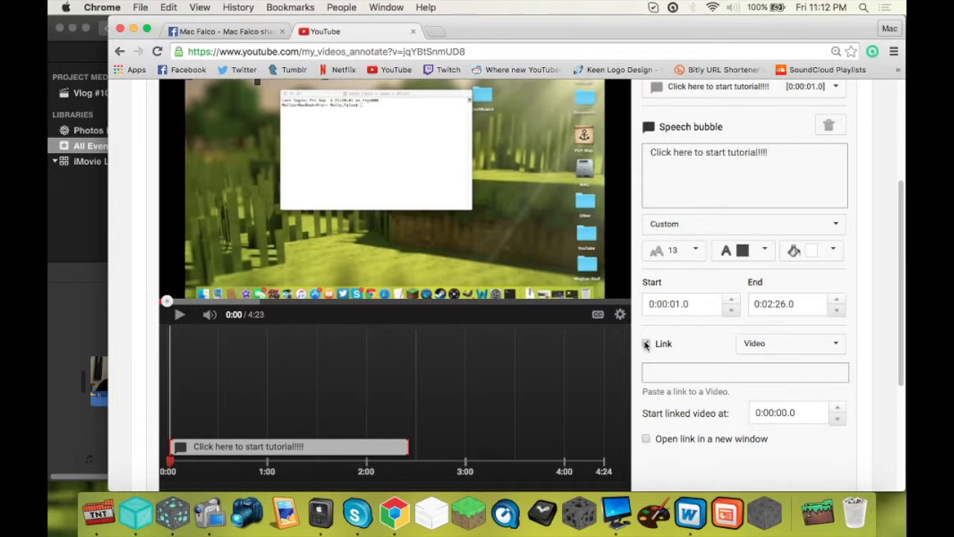
pyautogui.click(662, 370)
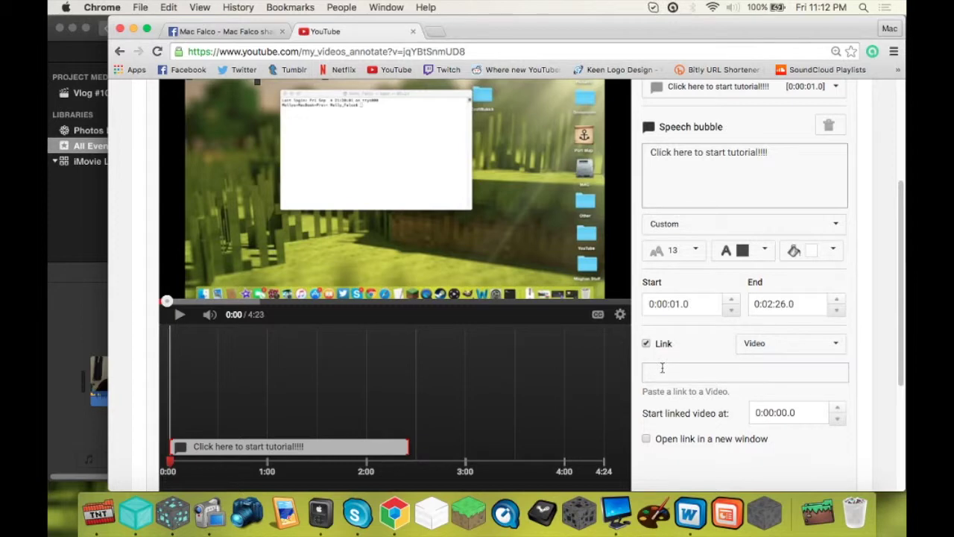
pyautogui.write('https://www.youtube.com/watch?v=jqYBtSnmUD8')
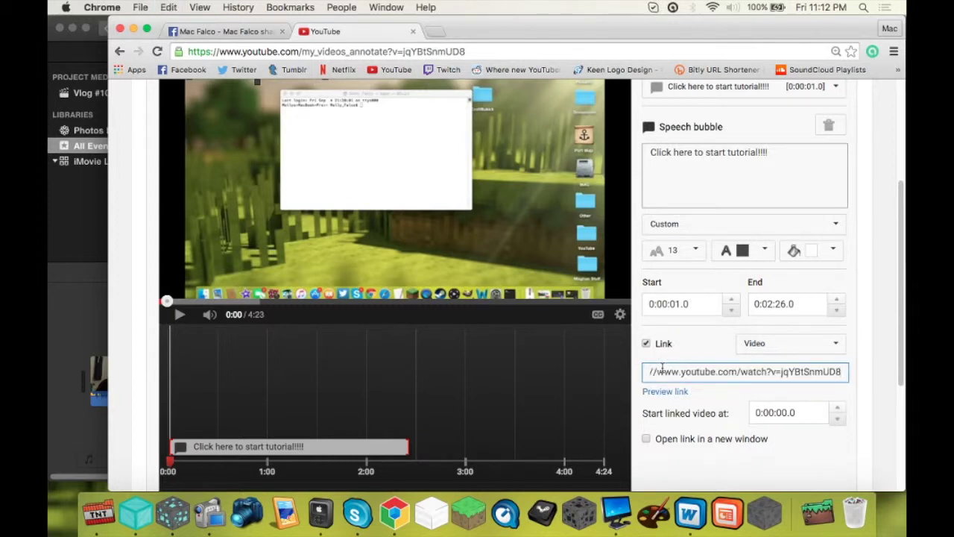
pyautogui.scroll(-3, 661, 369)
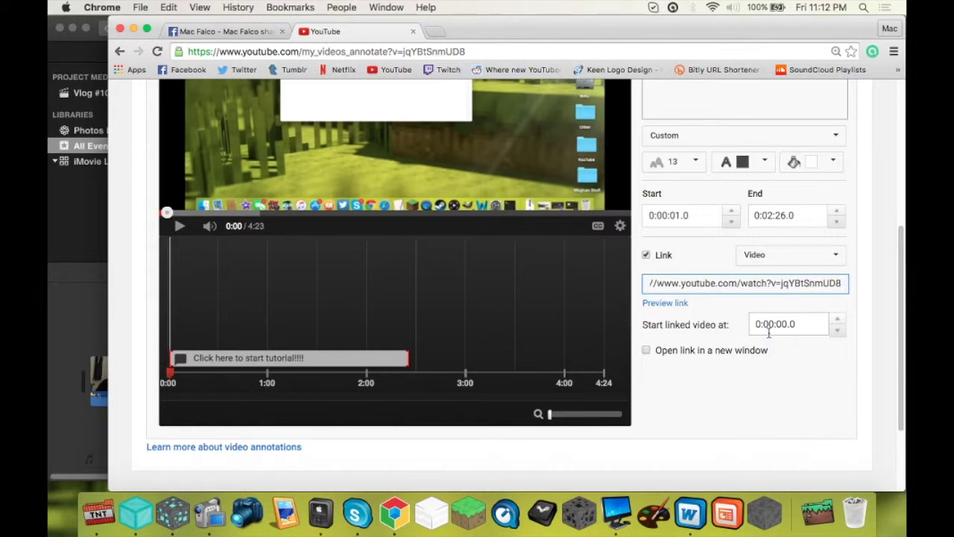
# - Set the linked video to start at 0:02:27 and apply the annotation changes
pyautogui.click(767, 328)
pyautogui.doubleClick(767, 328)
pyautogui.write('02:')
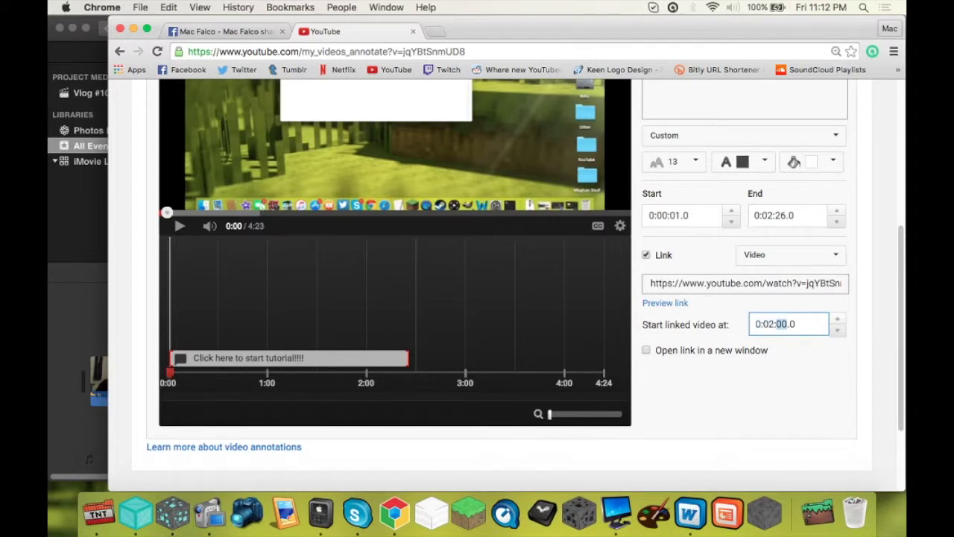
pyautogui.write('27')
pyautogui.scroll(8, 674, 368)
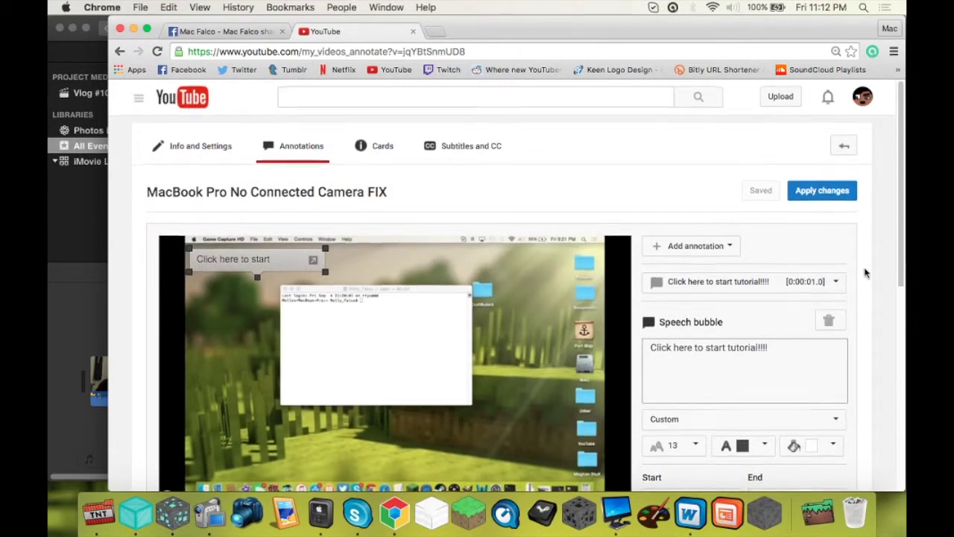
pyautogui.scroll(-5, 863, 271)
pyautogui.scroll(5, 864, 272)
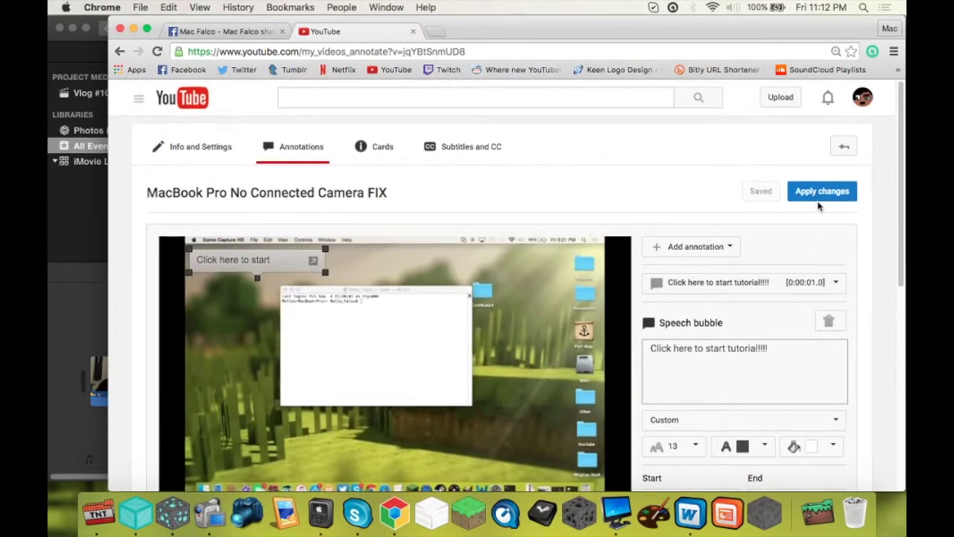
pyautogui.click(818, 193)
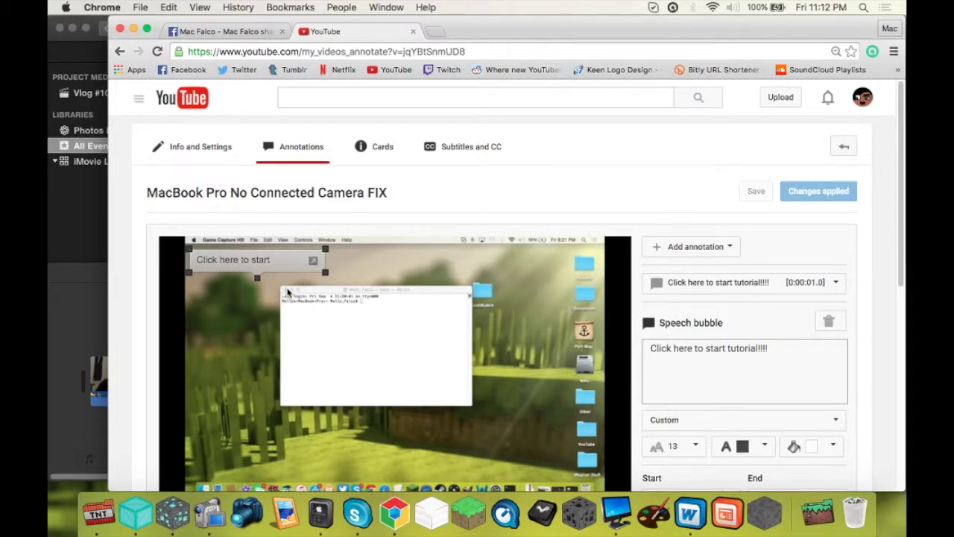
# - On the watch page, check playback at 2:27, then scrub back toward the start
pyautogui.scroll(-5, 298, 283)
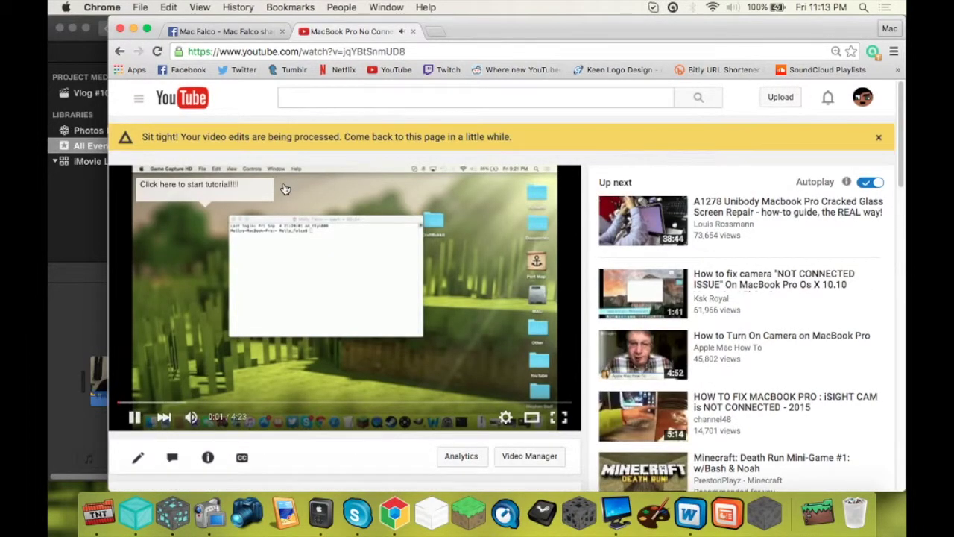
pyautogui.click(332, 377)
pyautogui.click(370, 402)
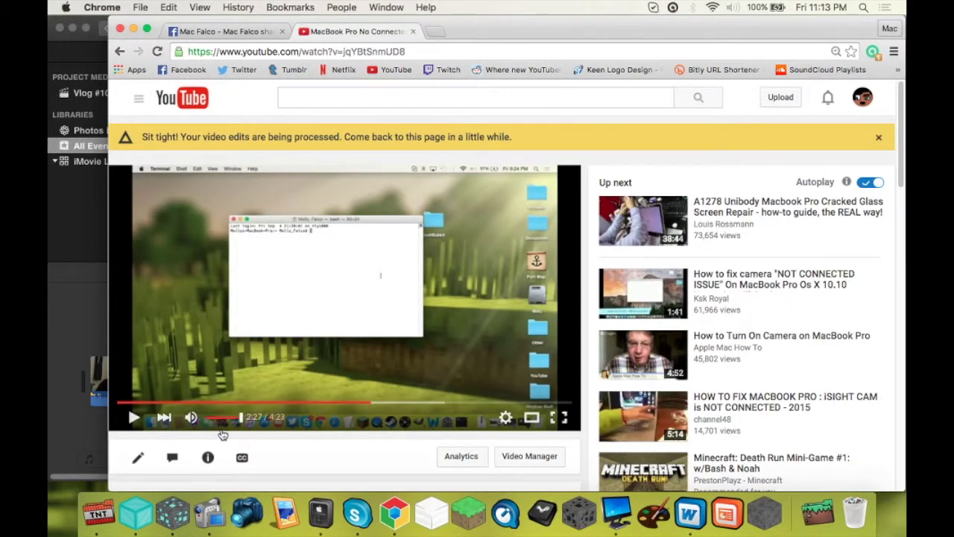
pyautogui.click(271, 279)
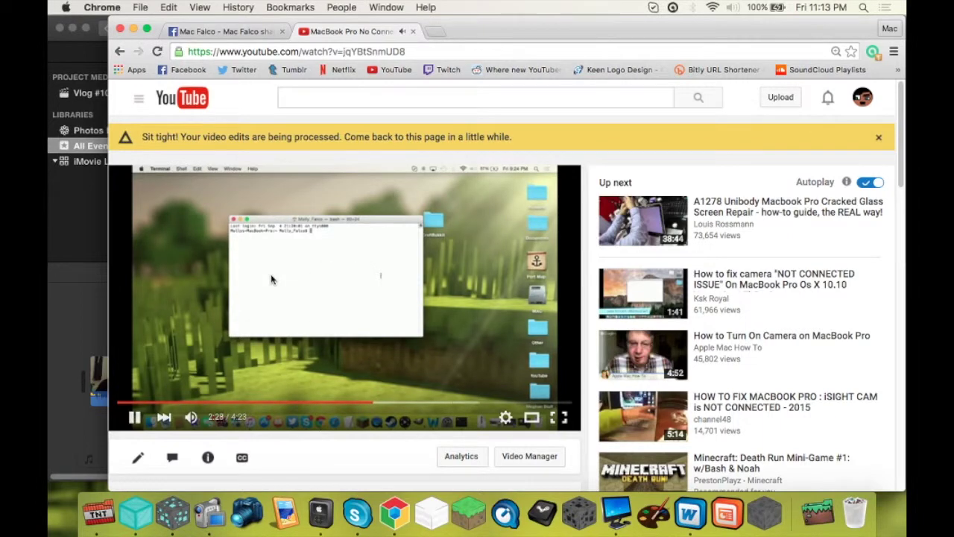
pyautogui.click(271, 278)
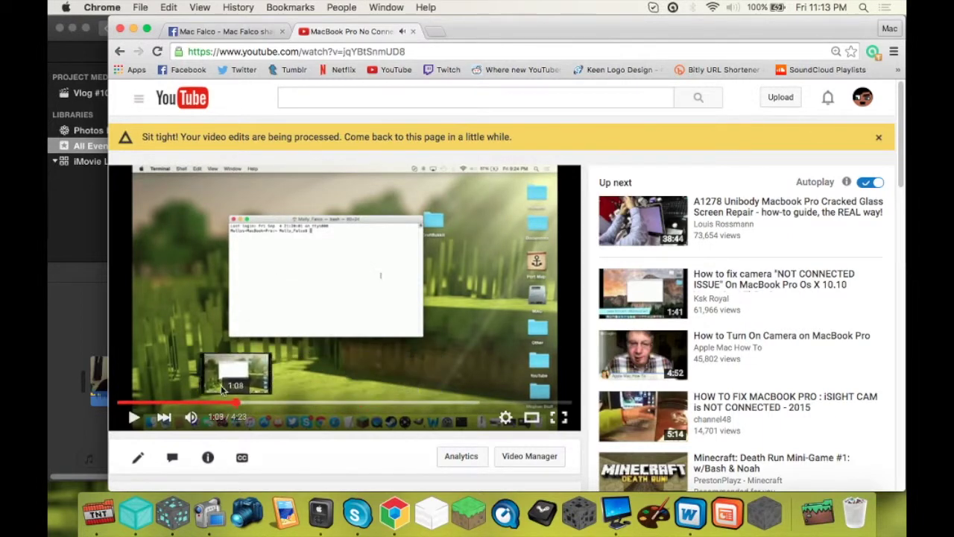
pyautogui.moveTo(256, 403); pyautogui.dragTo(91, 363)
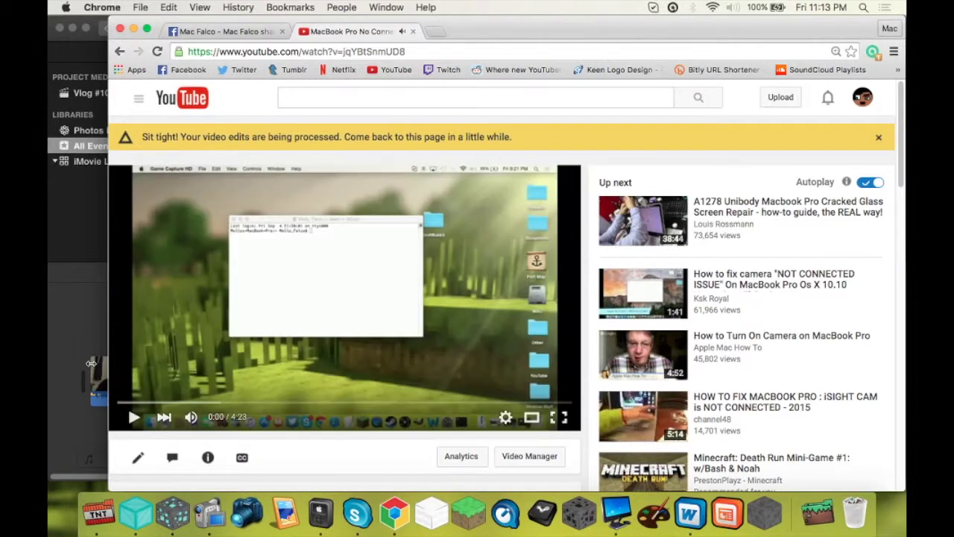
# - Play from the beginning, click the 'Click here to start tutorial!!!!' bubble, and pause after it jumps past 2:27
pyautogui.click(194, 313)
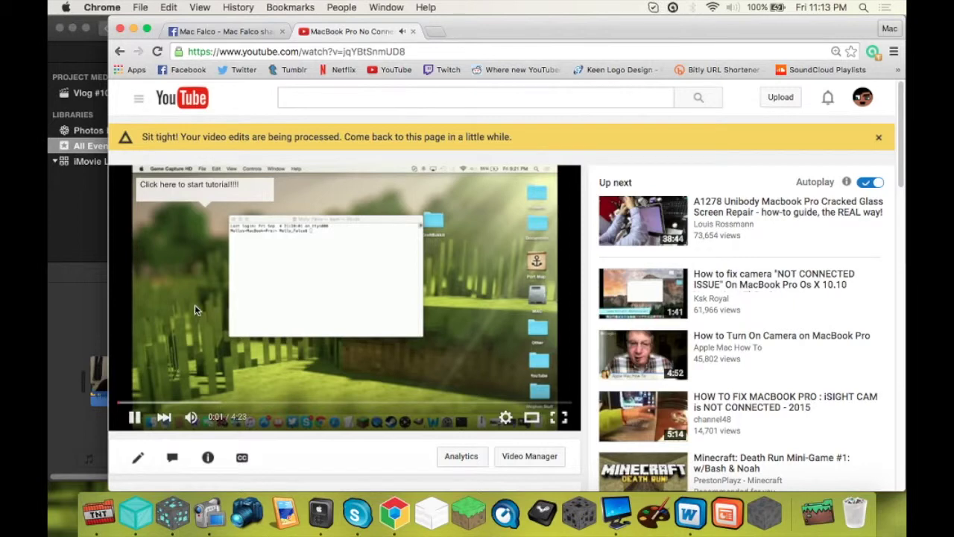
pyautogui.click(193, 197)
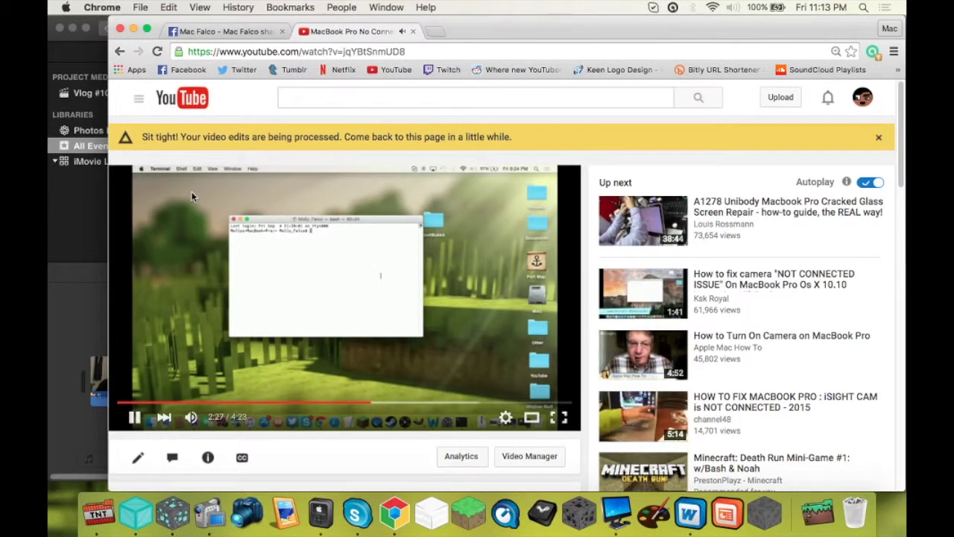
pyautogui.click(256, 239)
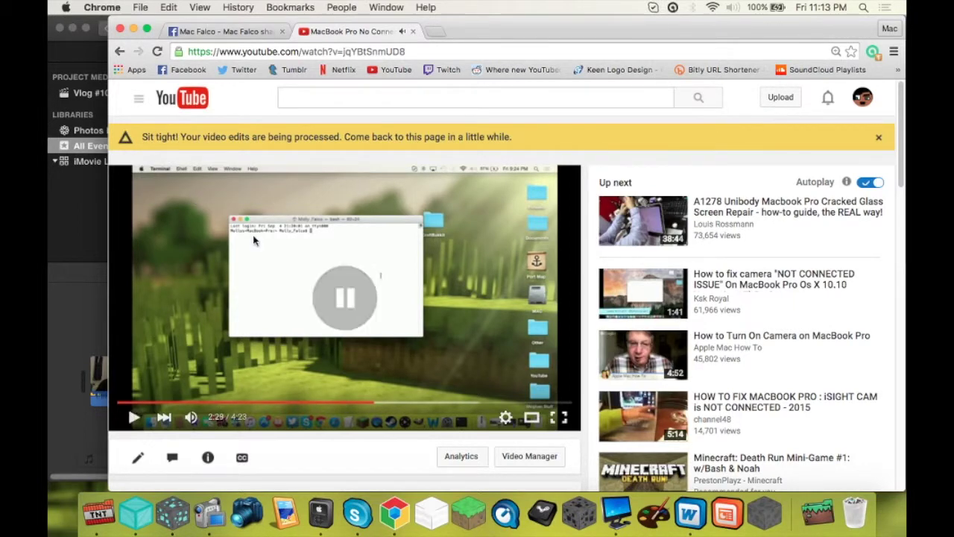
pyautogui.scroll(-5, 361, 334)
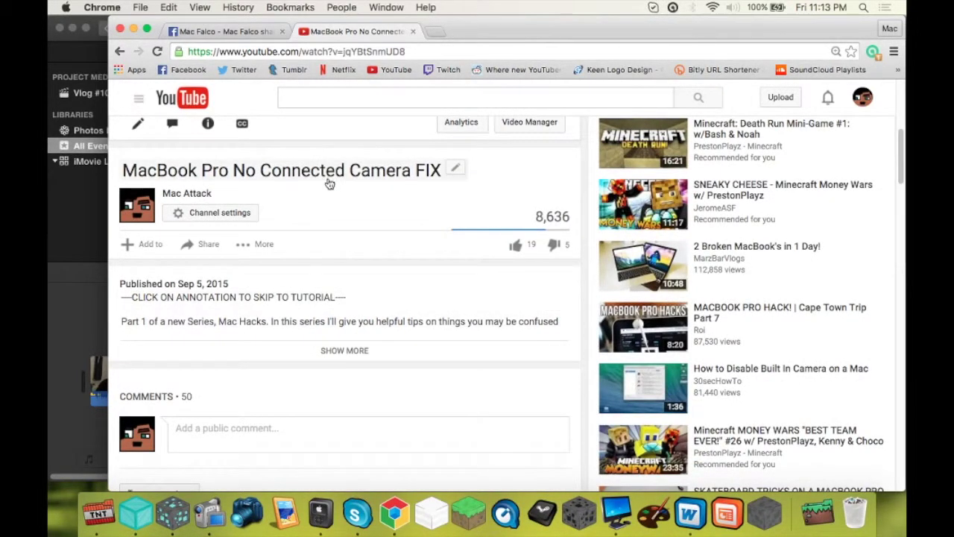
pyautogui.scroll(5, 329, 184)
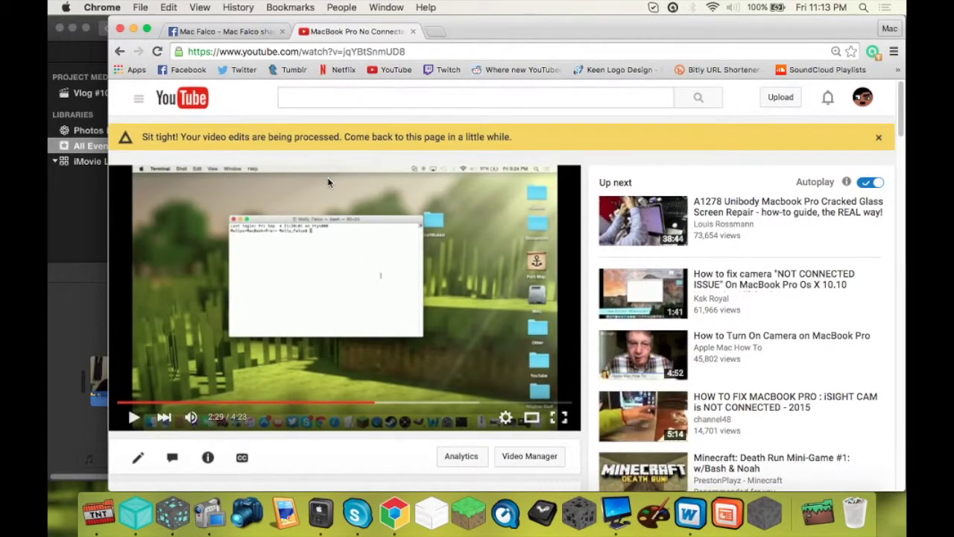